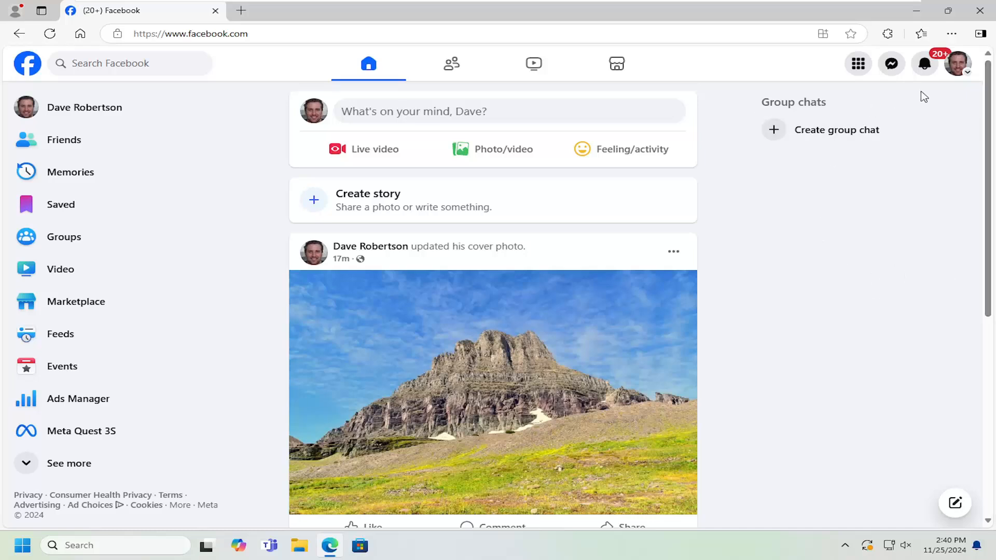
Reach Settings & privacy from the Facebook account menu
click(958, 64)
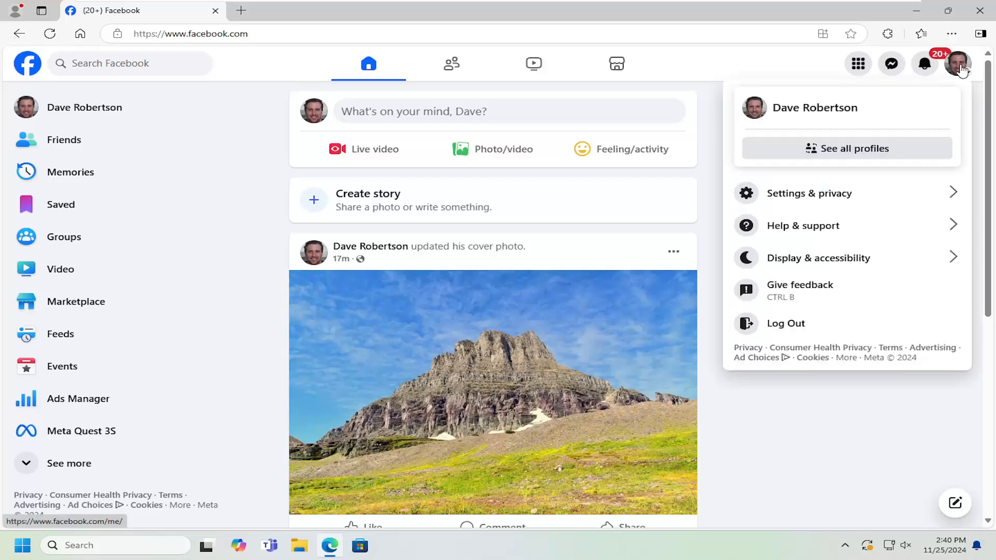
click(830, 198)
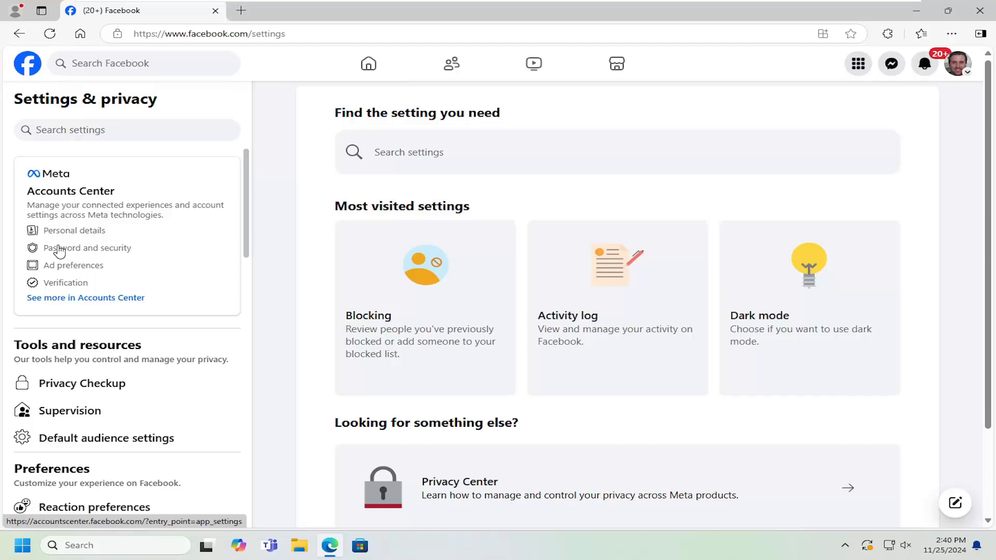
Enter Accounts Center and show the Personal details page
click(76, 250)
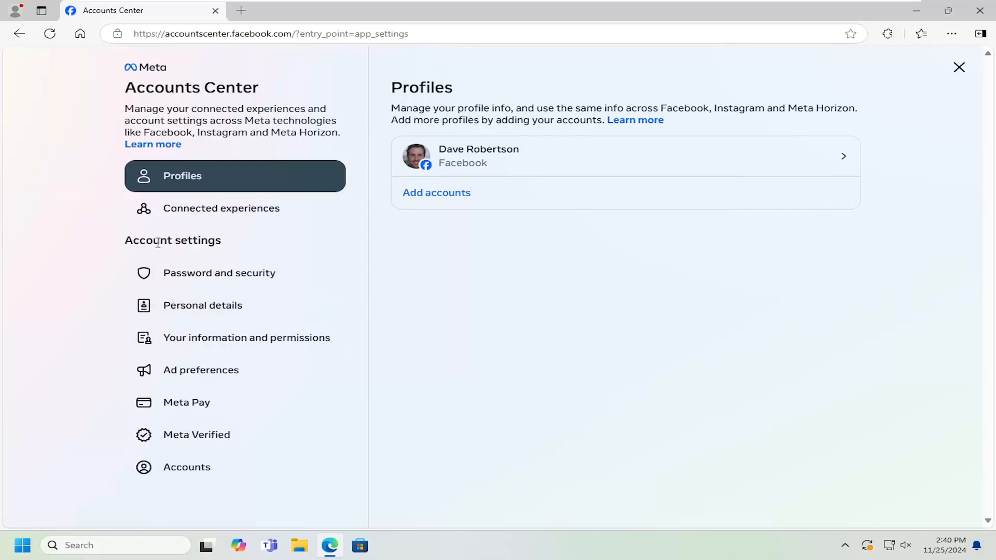
click(196, 312)
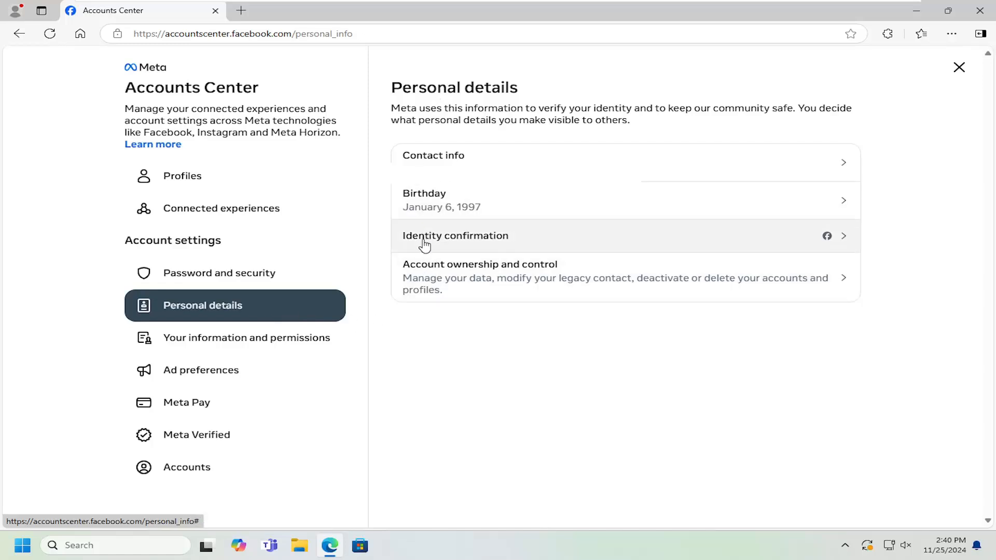
Start identity confirmation with Get started, then dismiss the Choose reason dialog
click(506, 243)
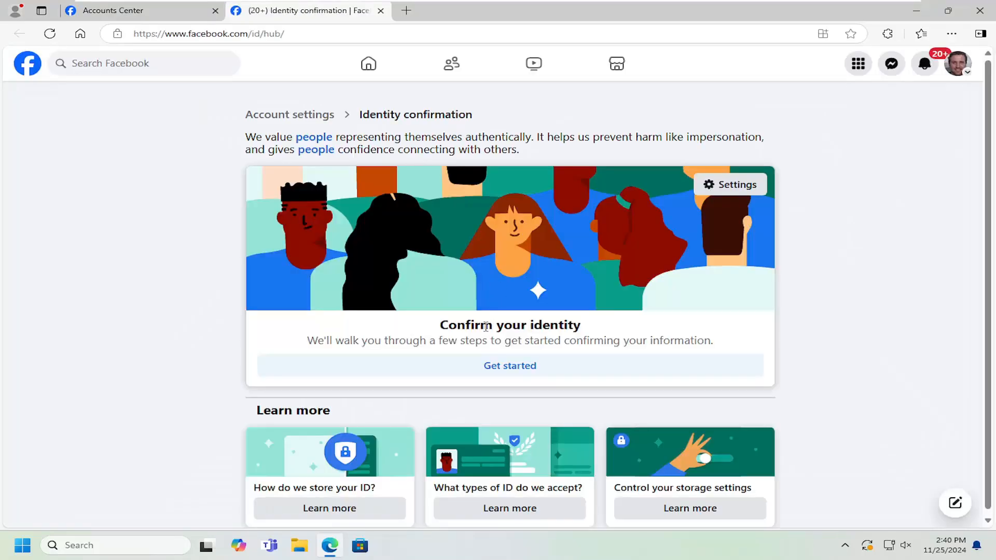
click(510, 365)
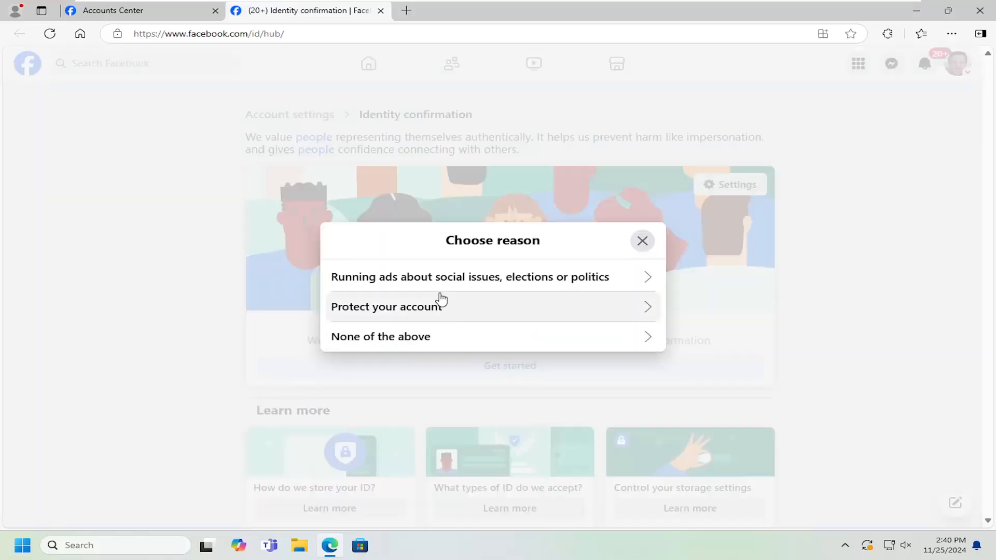
click(643, 239)
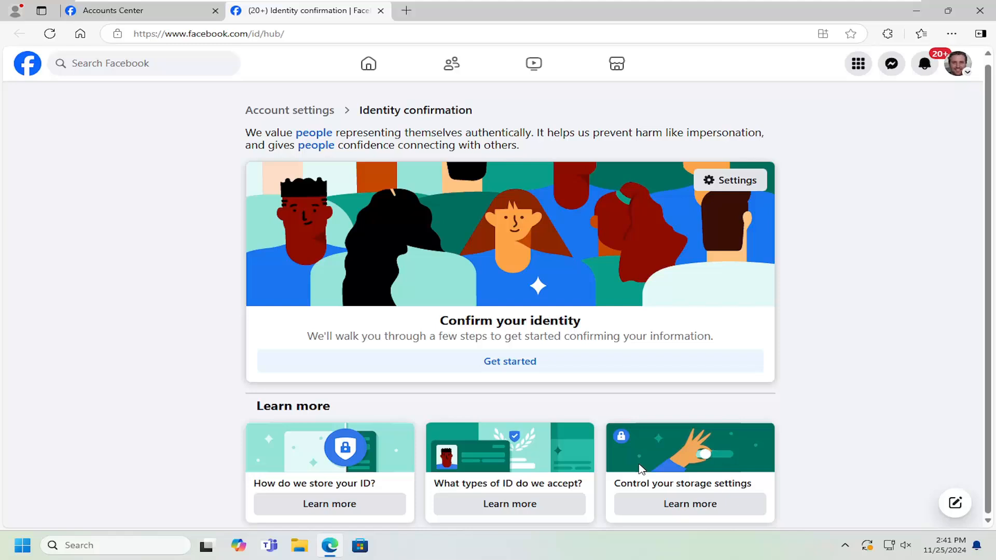
scroll(475, 366, up, 1)
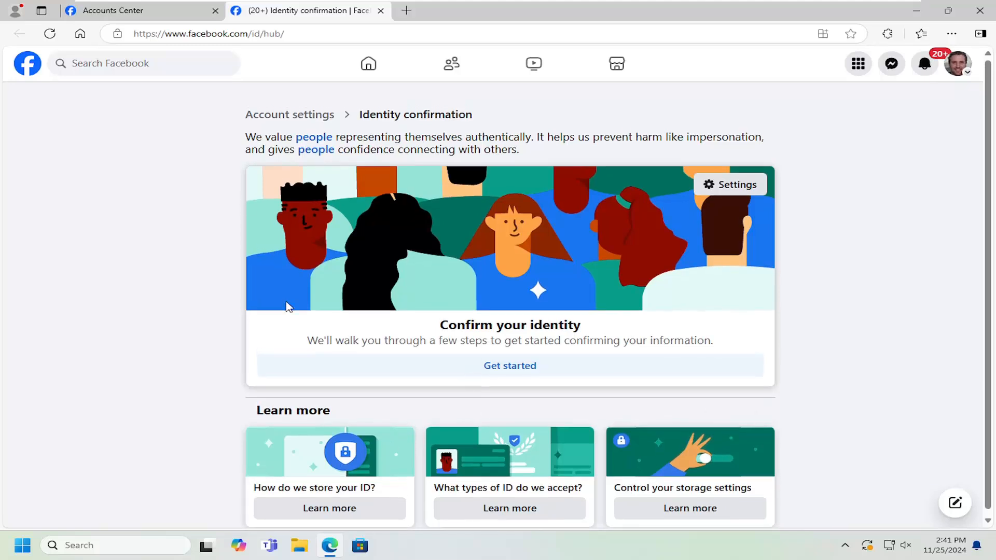